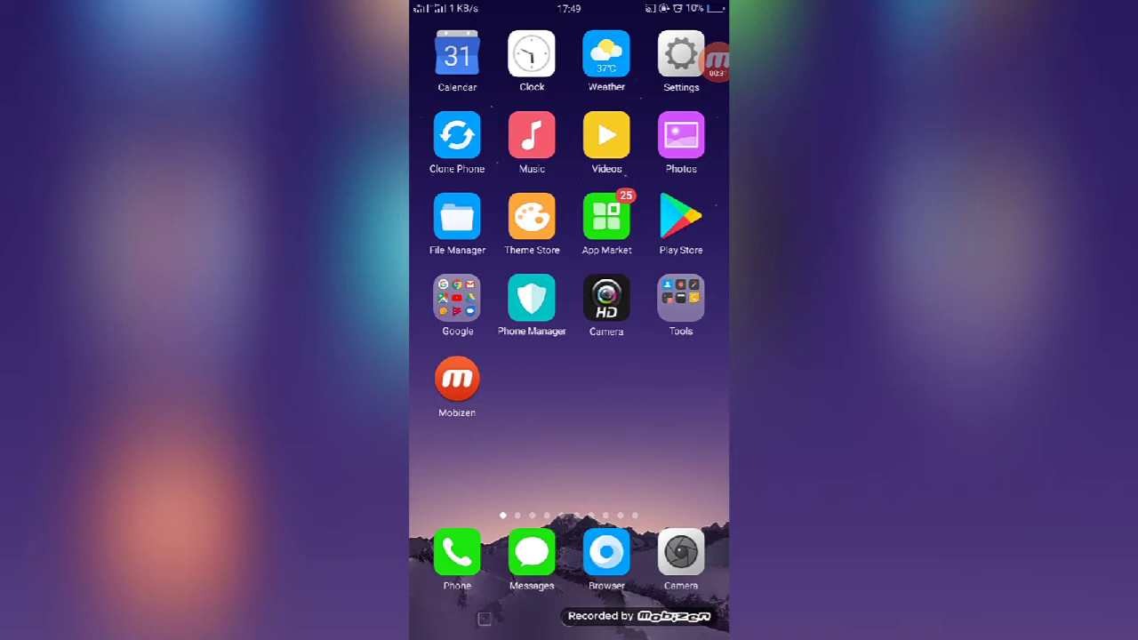
# In Play Store, search 'video' and pick the 'video merge side by side' suggestion.
pyautogui.click(681, 216)
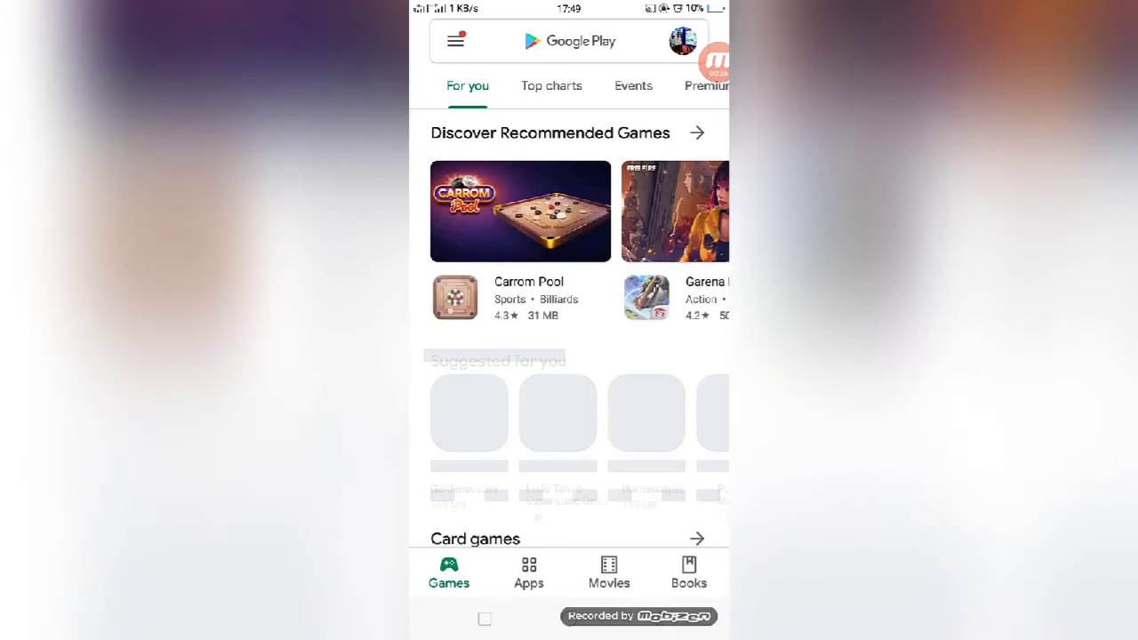
pyautogui.click(542, 40)
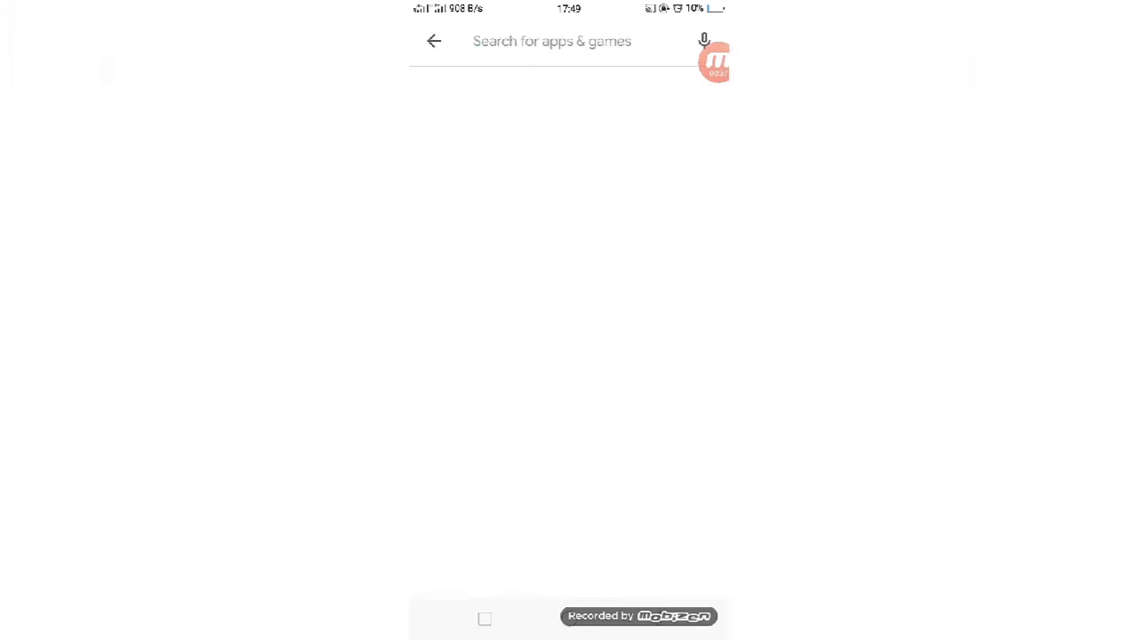
pyautogui.write('ved')
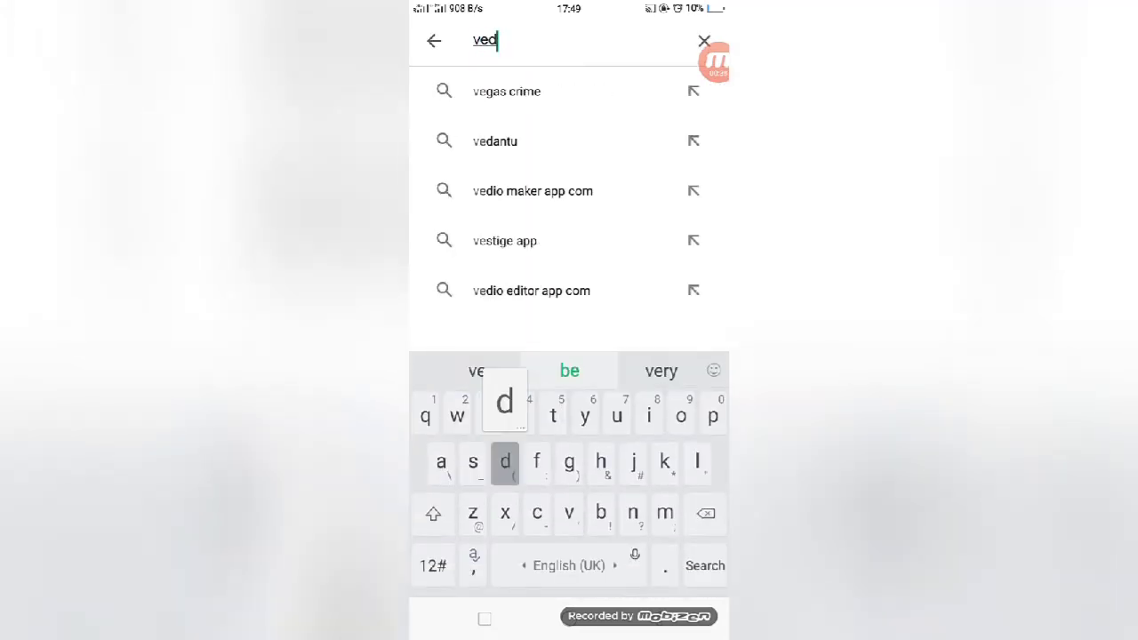
pyautogui.press('BackSpace')
pyautogui.press('BackSpace')
pyautogui.write('ideo')
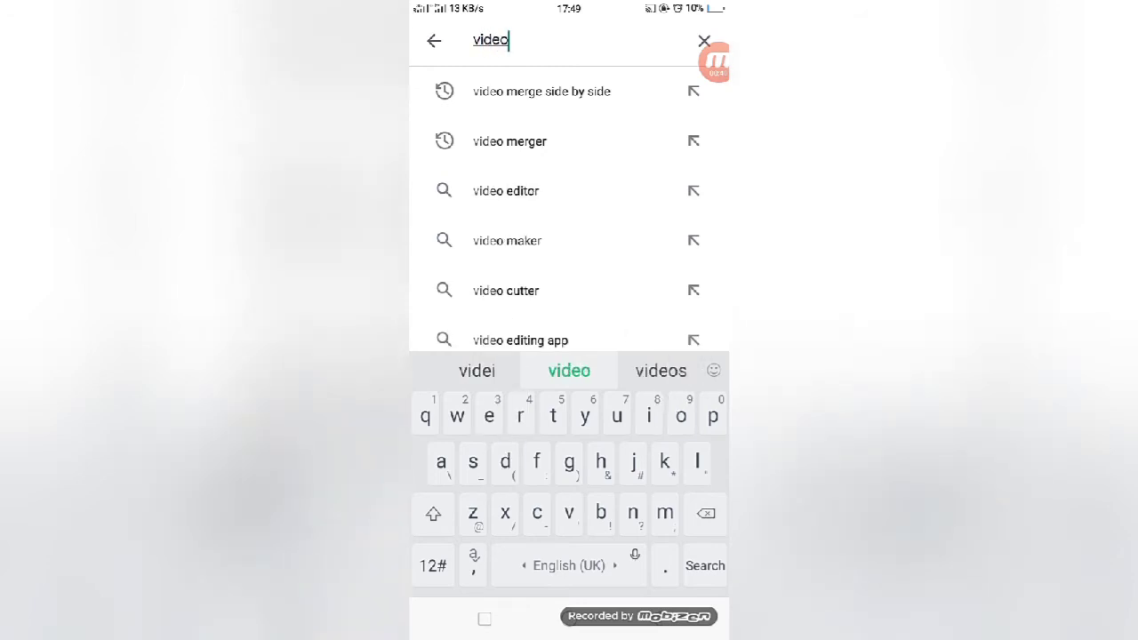
pyautogui.click(569, 371)
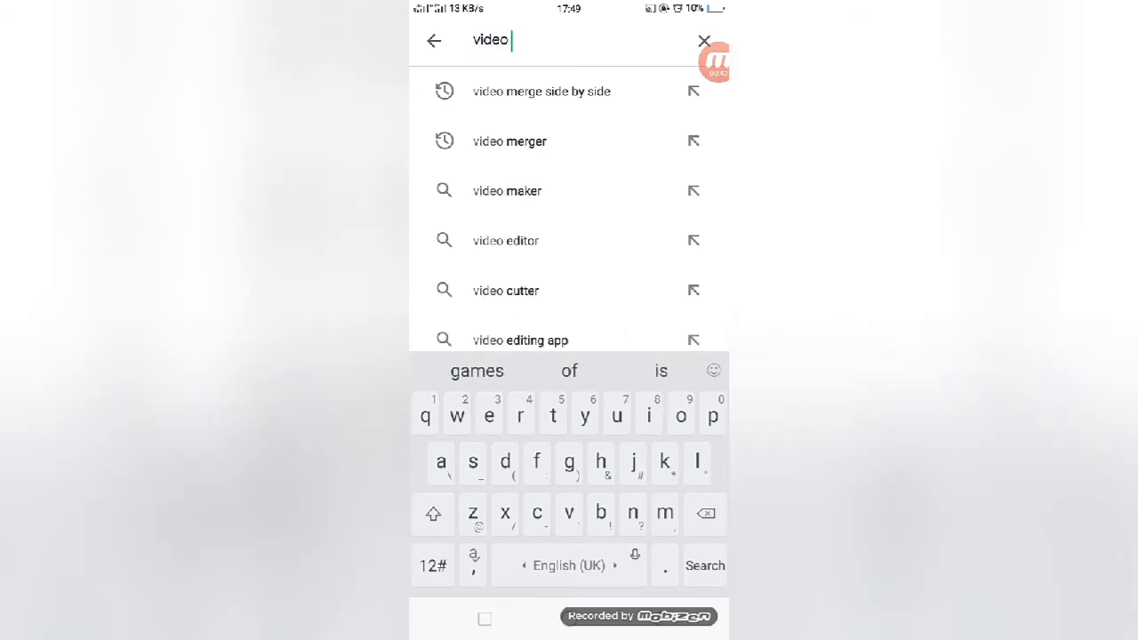
pyautogui.click(542, 91)
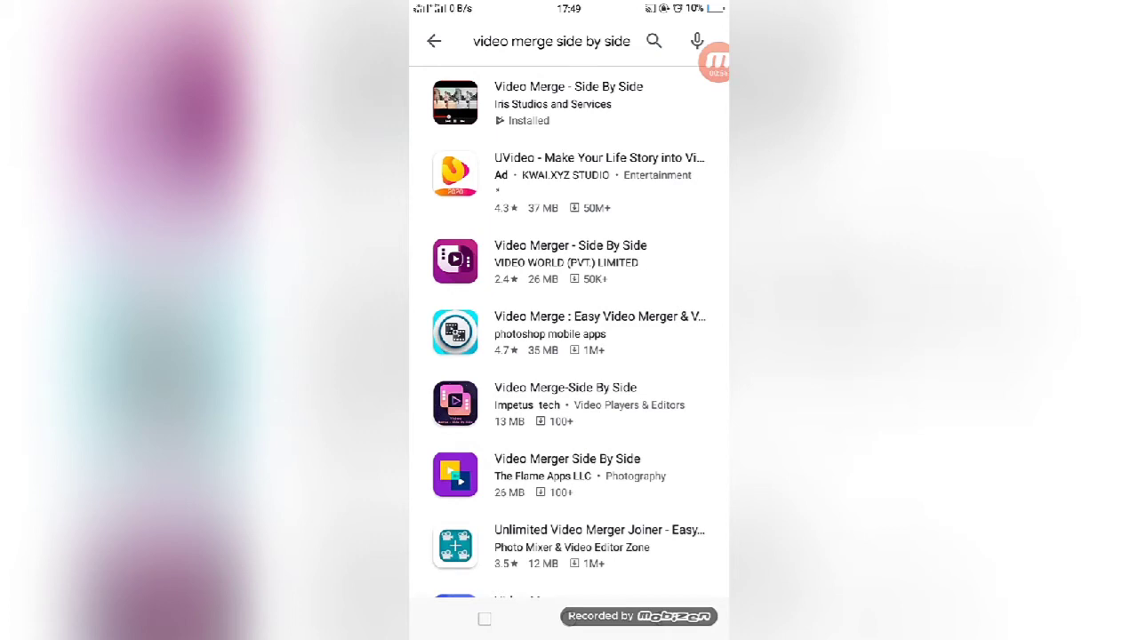
# View the installed Video Merge - Side By Side listing, then return home.
pyautogui.click(569, 103)
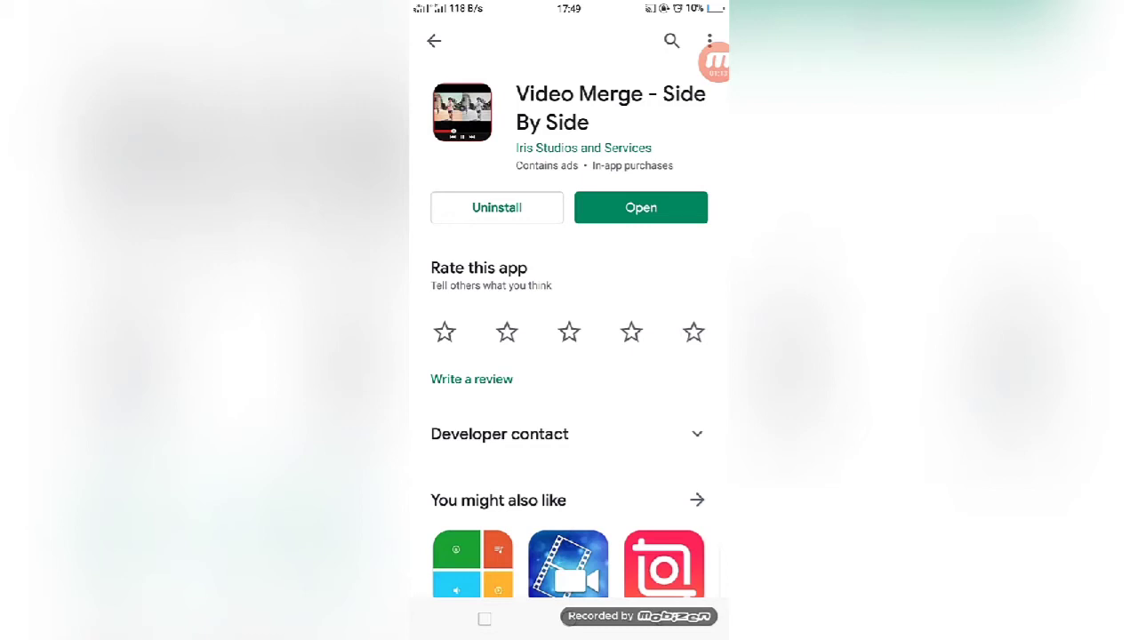
pyautogui.press('Home')
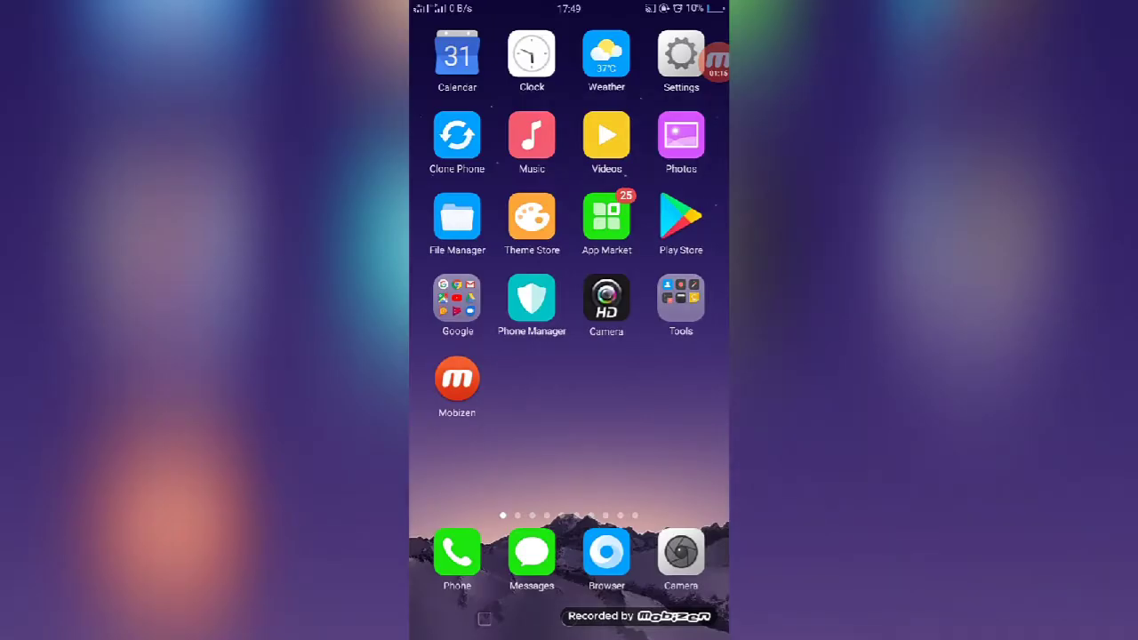
# Swipe through home screen pages to the Video Merge app icon and launch it.
pyautogui.moveTo(675, 355); pyautogui.dragTo(463, 356)
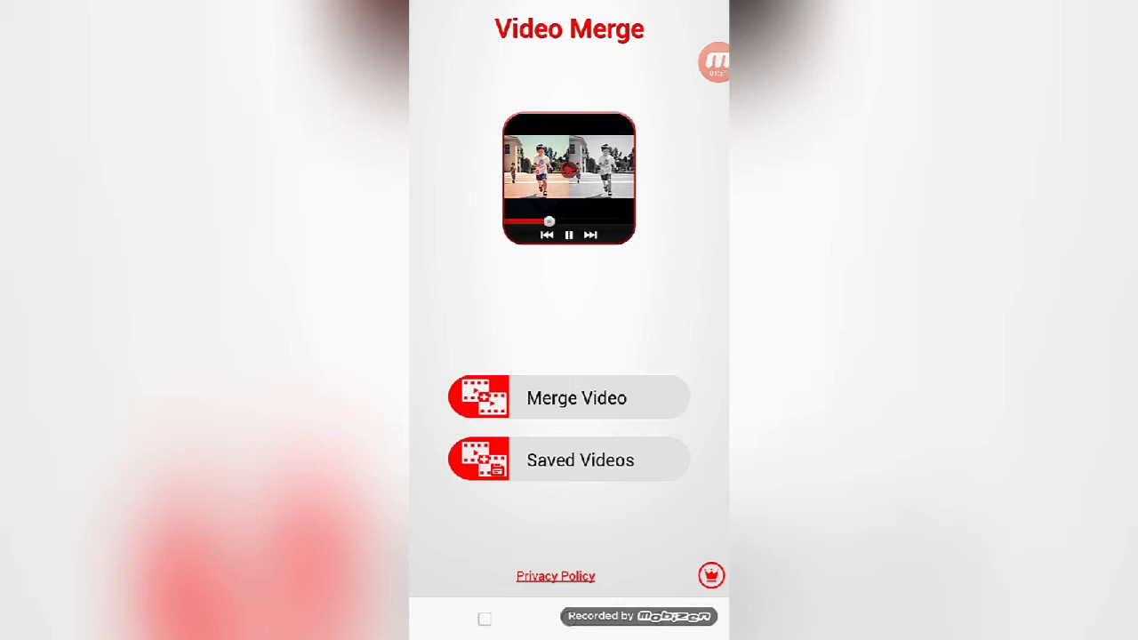
pyautogui.click(569, 397)
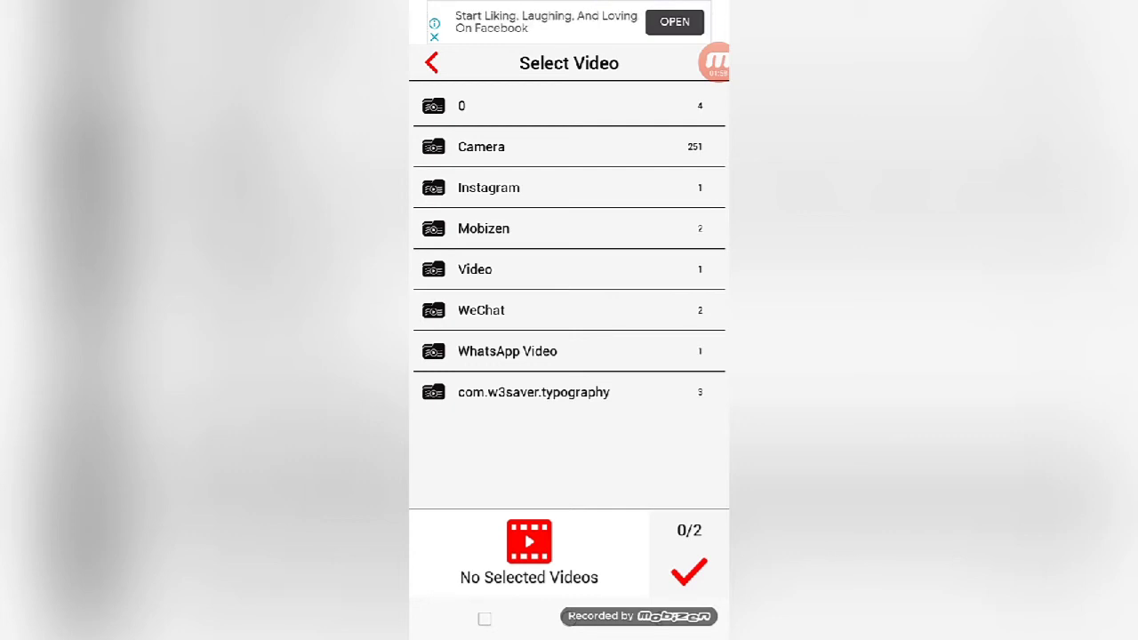
# Choose the 00:00:16 and 00:00:10 clips from the Camera folder as the two videos.
pyautogui.click(481, 147)
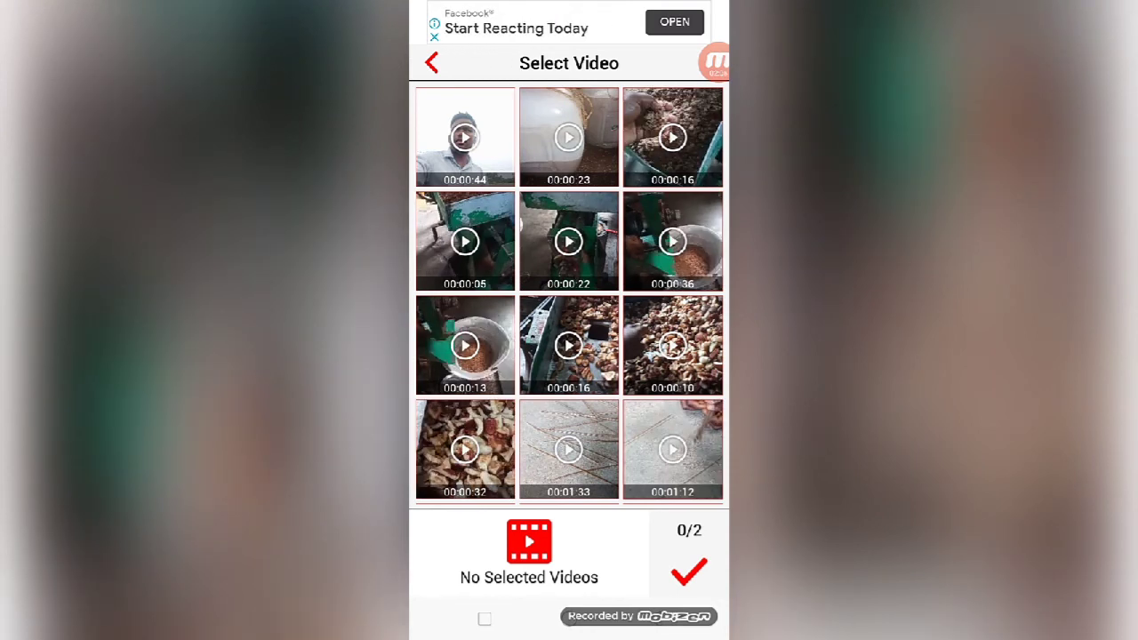
pyautogui.click(569, 345)
pyautogui.click(672, 345)
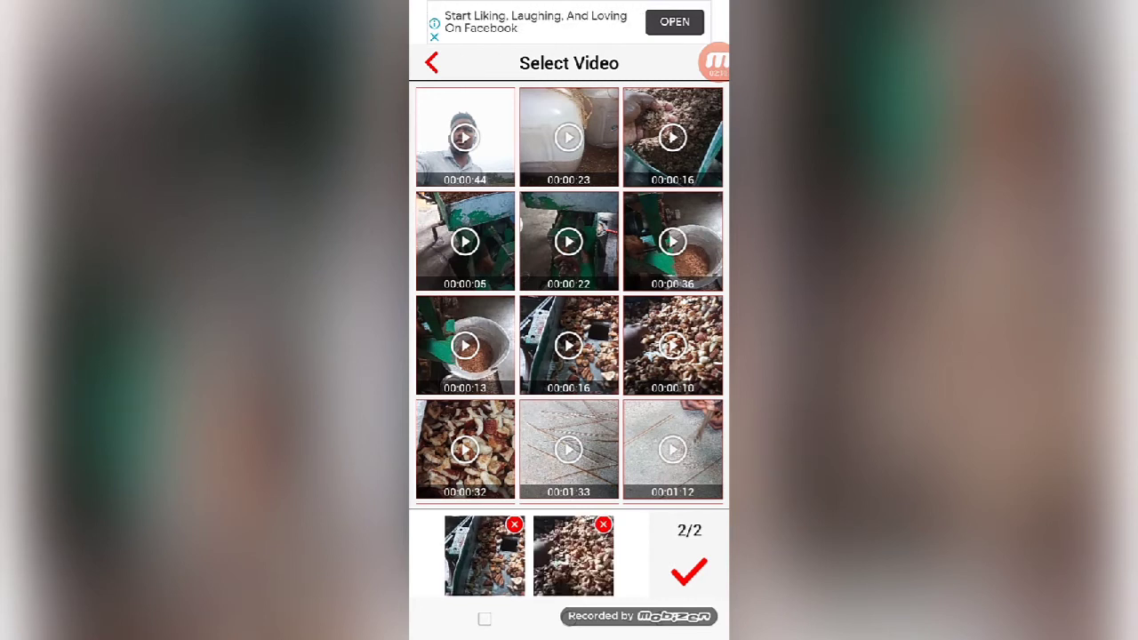
pyautogui.click(689, 571)
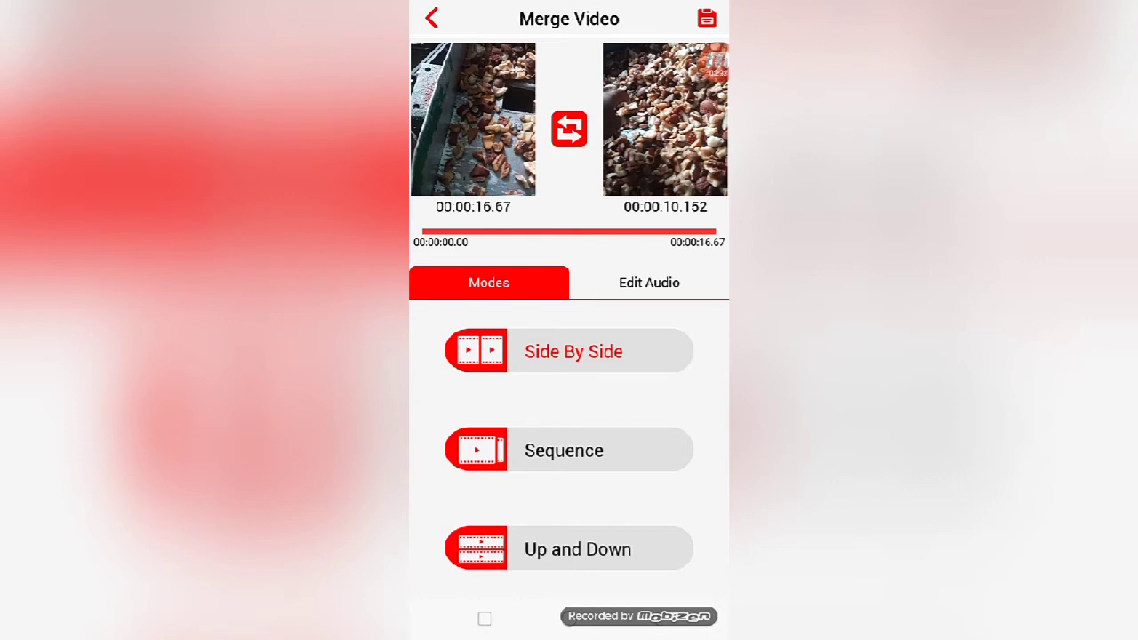
pyautogui.click(649, 282)
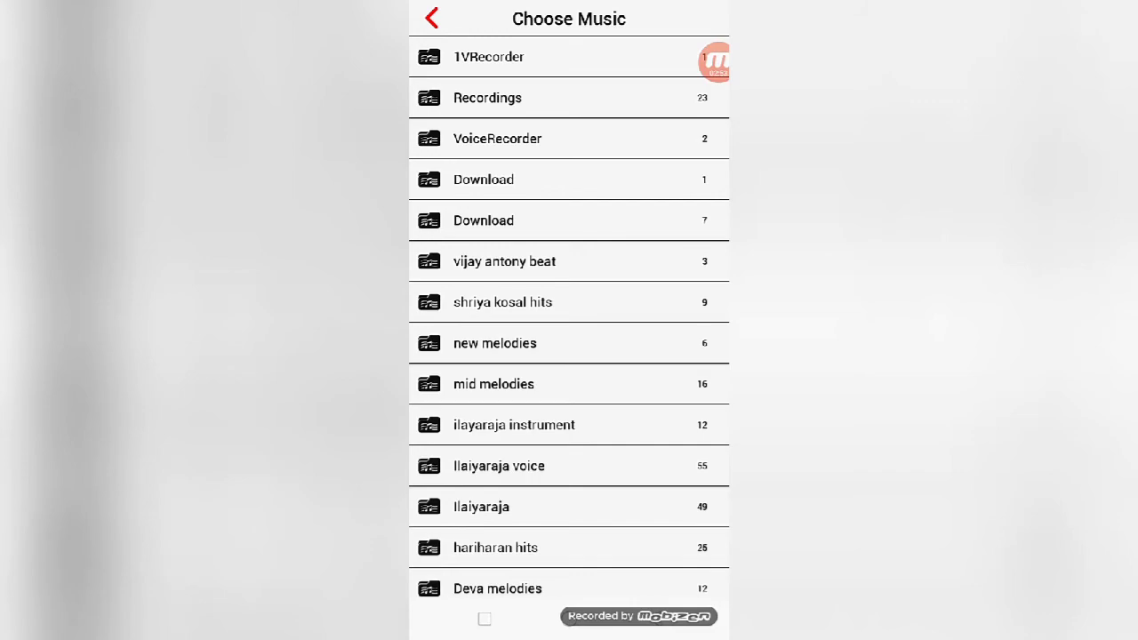
# Close the Choose Music list without adding a soundtrack.
pyautogui.press('Escape')
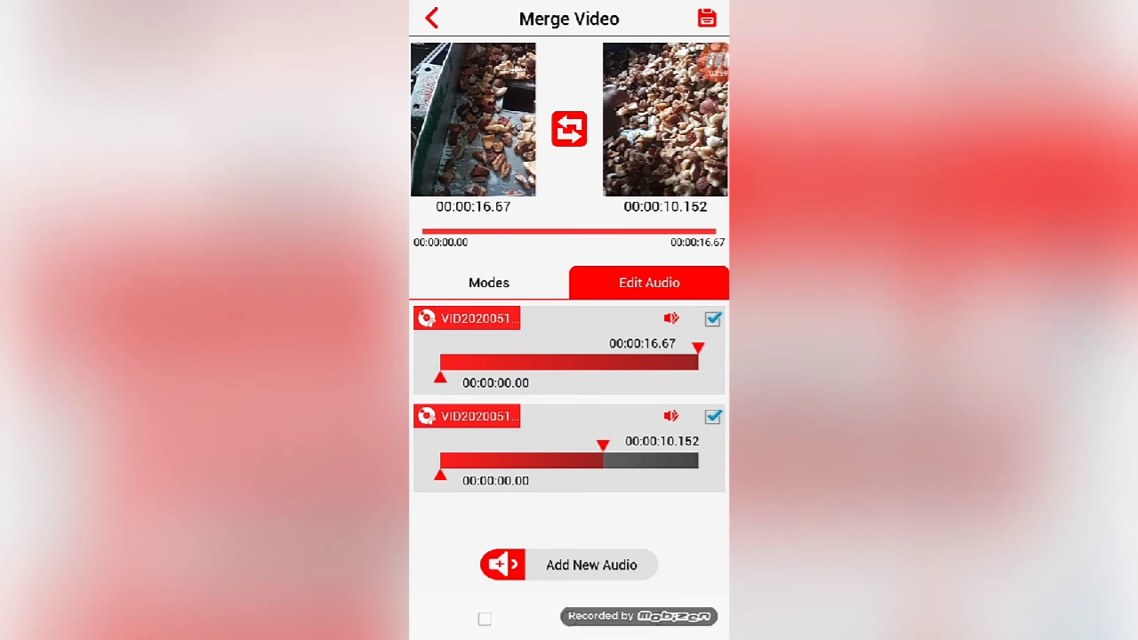
# Bring up the output quality choices from the save icon, then dismiss them.
pyautogui.click(707, 18)
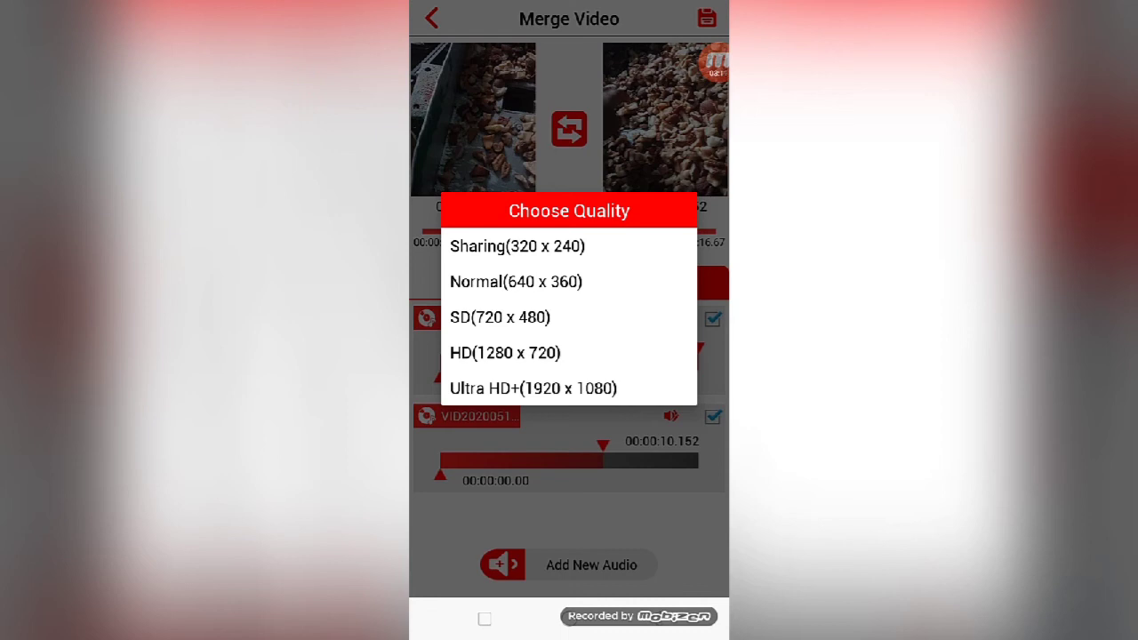
pyautogui.press('Escape')
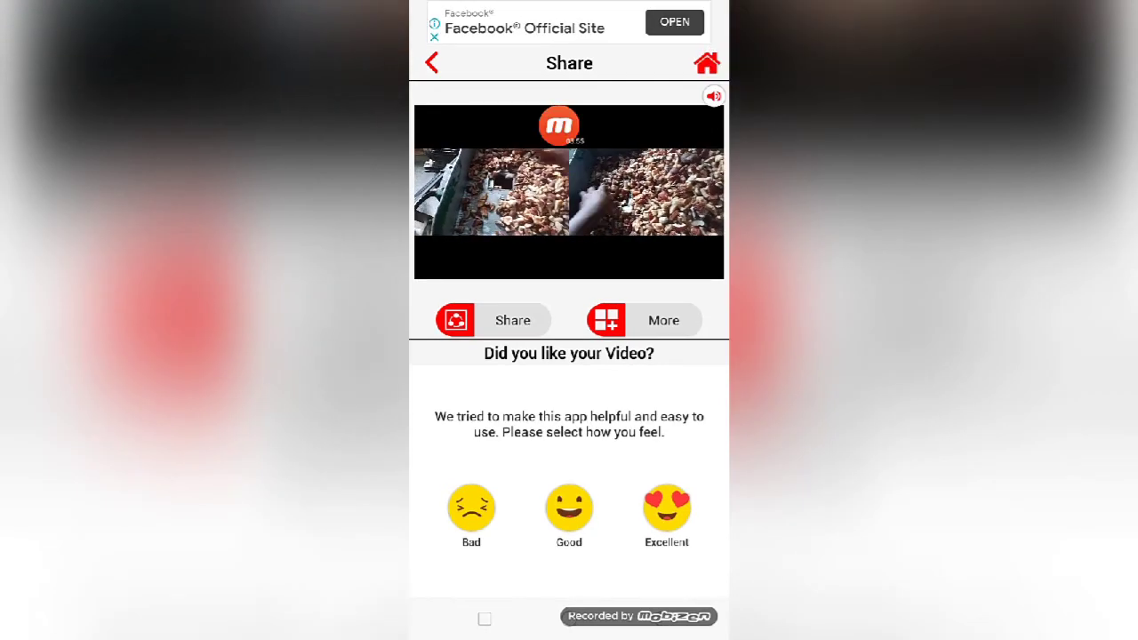
# Turn off the Share screen preview's sound with the top-right speaker icon.
pyautogui.moveTo(558, 124); pyautogui.dragTo(423, 87)
pyautogui.click(713, 95)
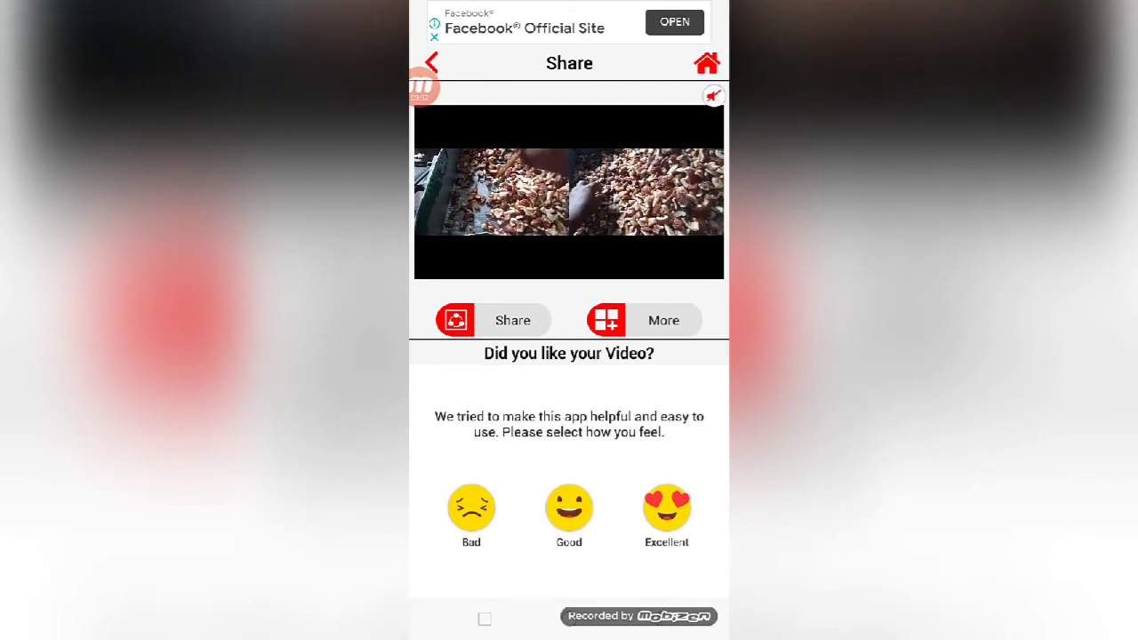